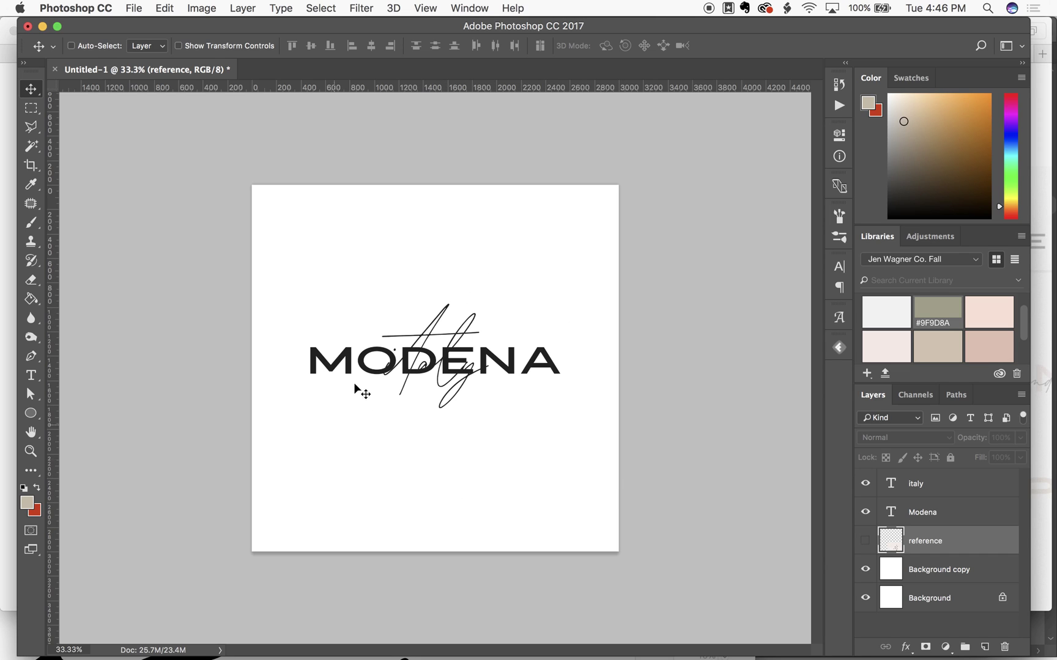
# Step: Select the italy and Modena text layers and turn the reference image layer back on
pyautogui.click(978, 512)
pyautogui.click(965, 484)
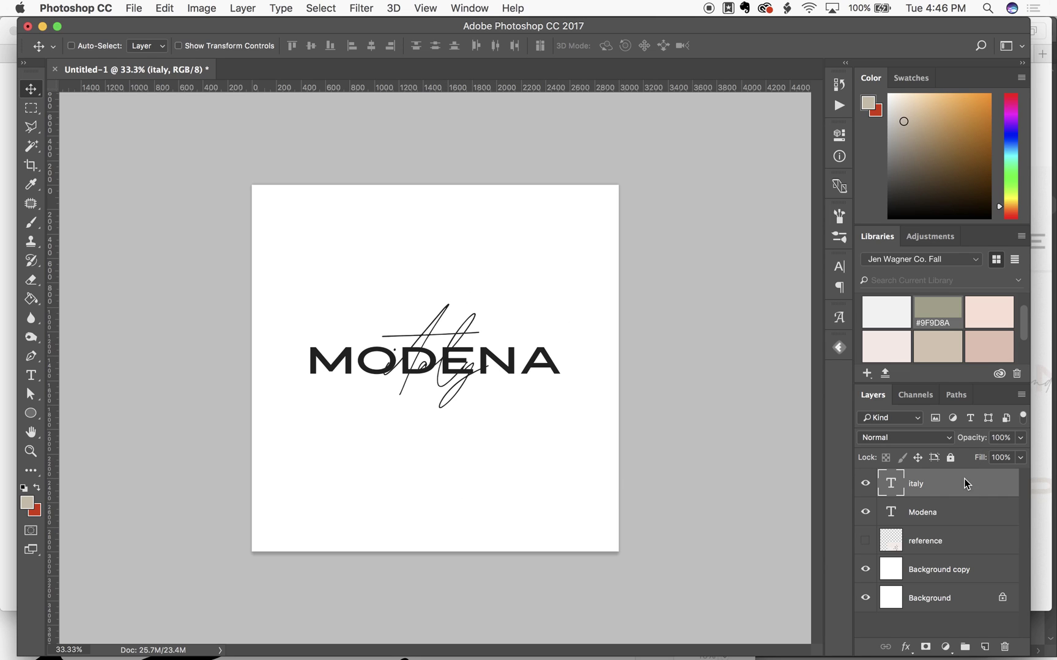
pyautogui.click(939, 508)
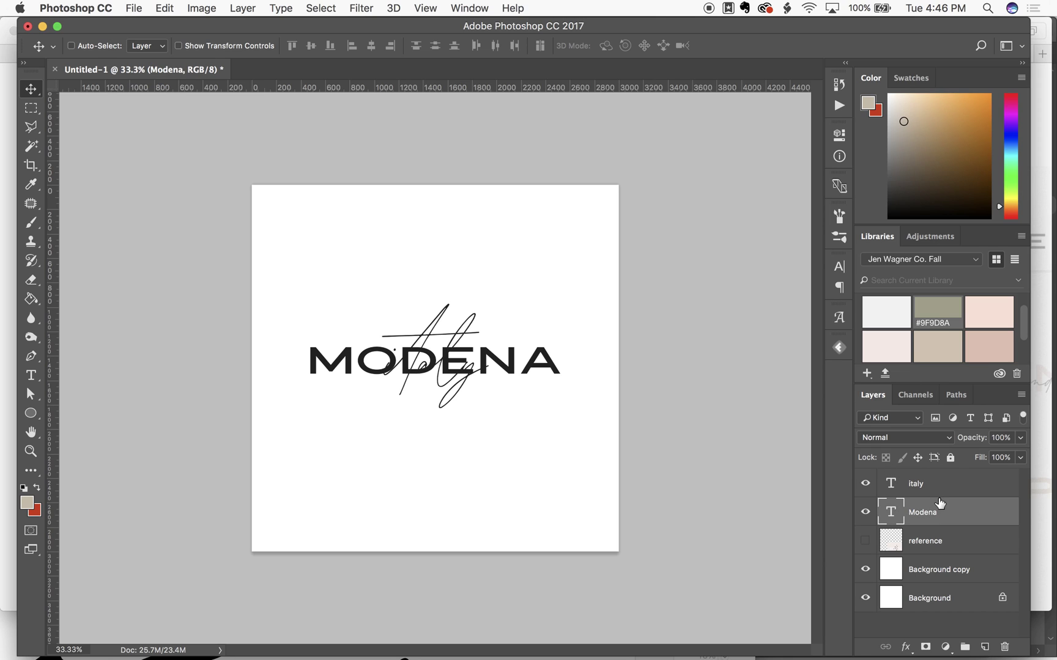
pyautogui.click(864, 541)
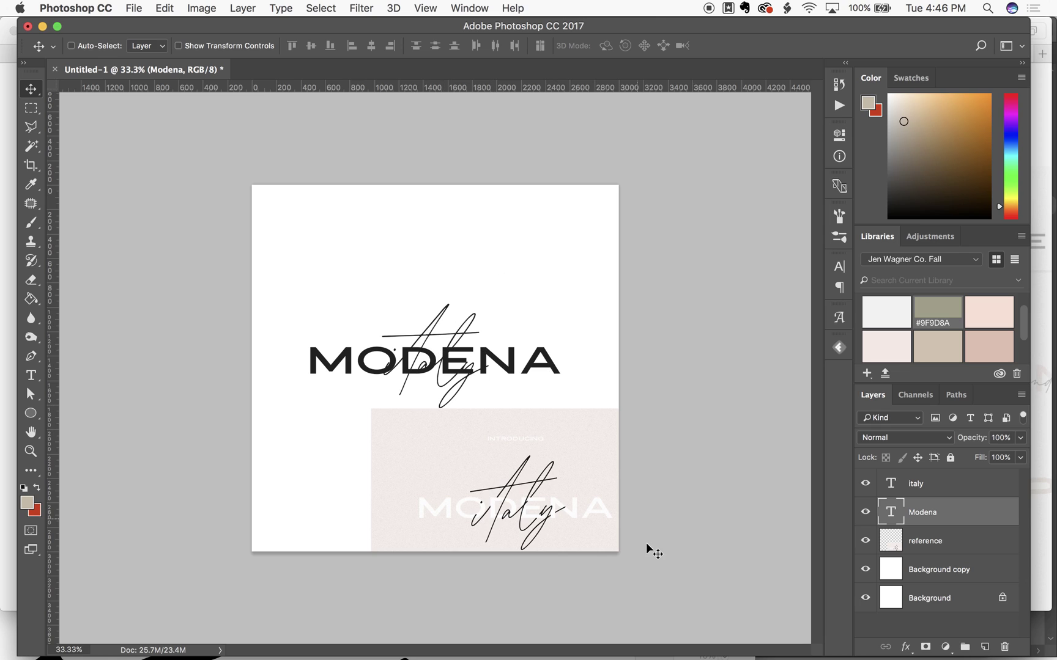
# Step: Fill the Background copy layer with light pink #F3E9E5 using the Paint Bucket
pyautogui.click(954, 569)
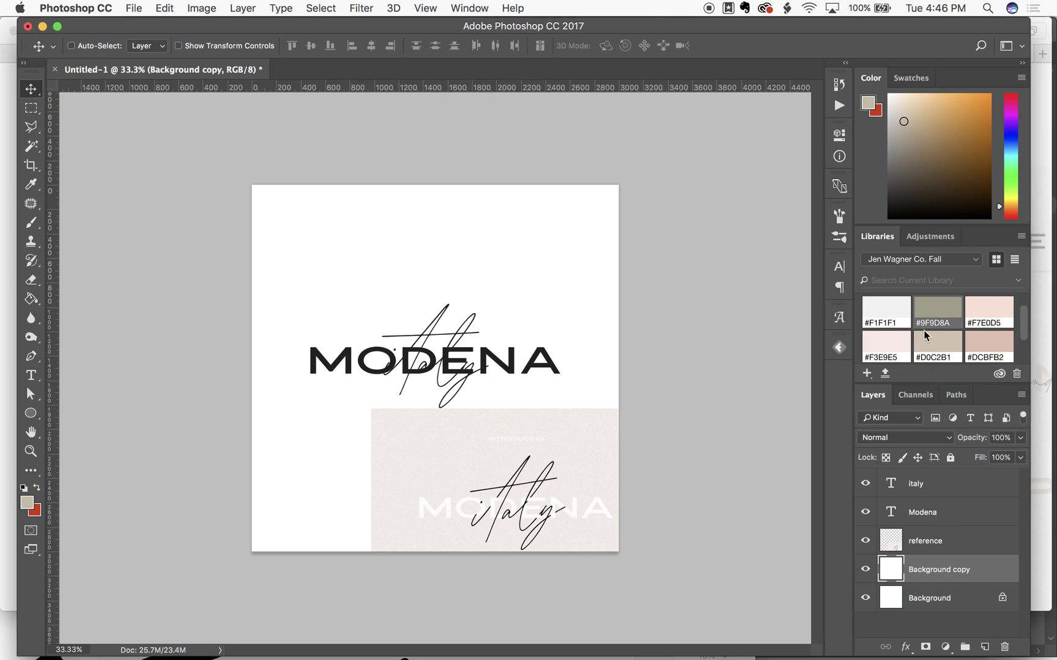
pyautogui.click(892, 348)
pyautogui.press('g')
pyautogui.click(573, 323)
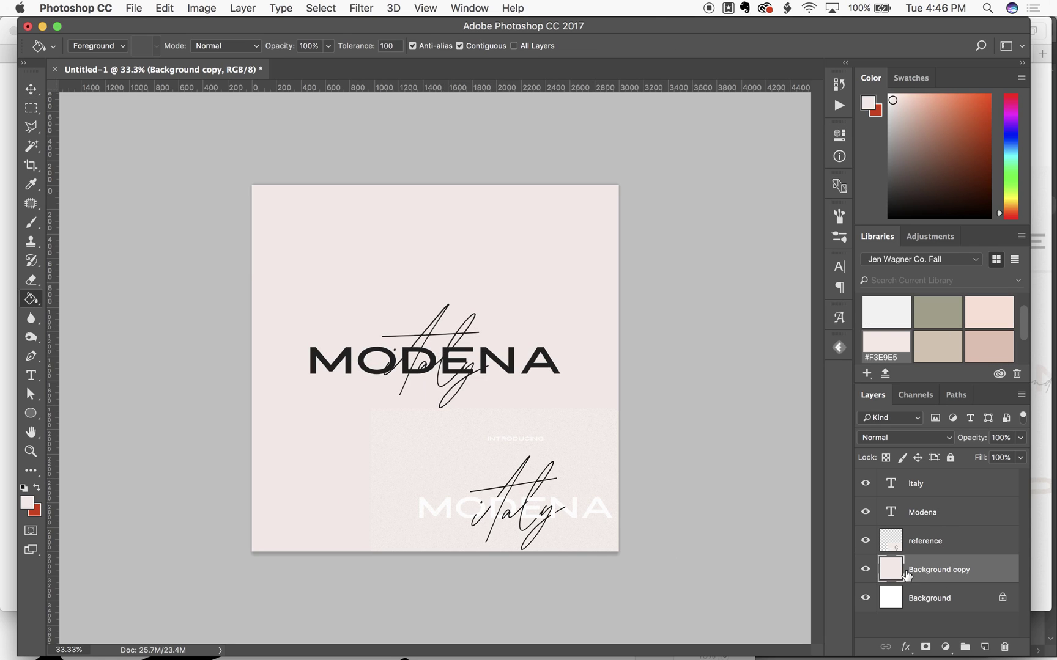
# Step: Make the MODENA text white #FFFFFF from the library swatch
pyautogui.click(961, 515)
pyautogui.scroll(-1, 884, 313)
pyautogui.click(917, 332)
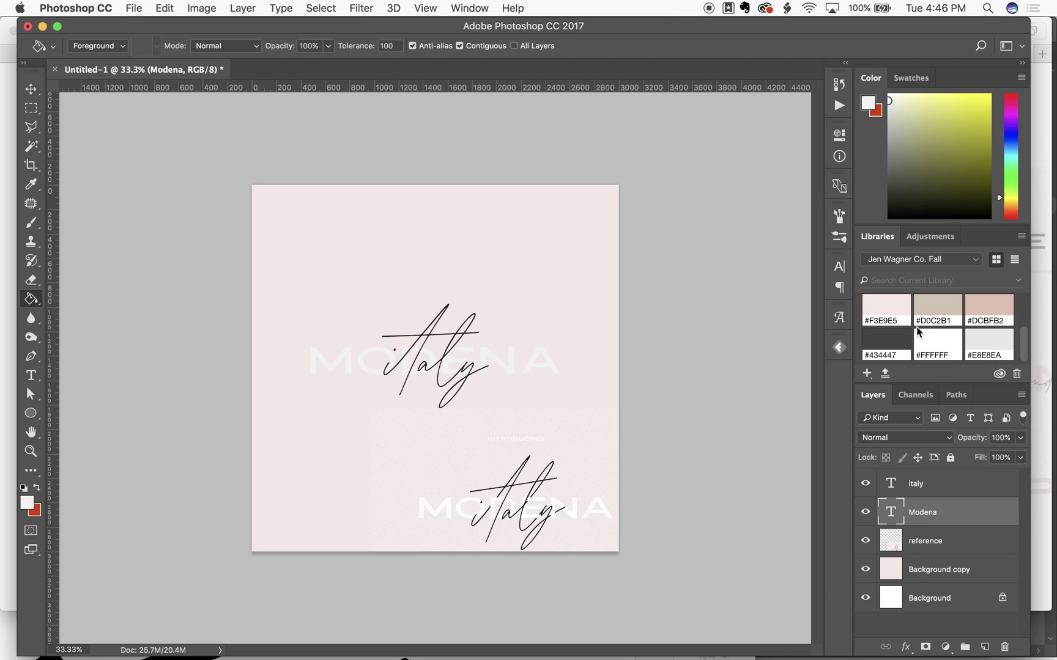
pyautogui.click(961, 486)
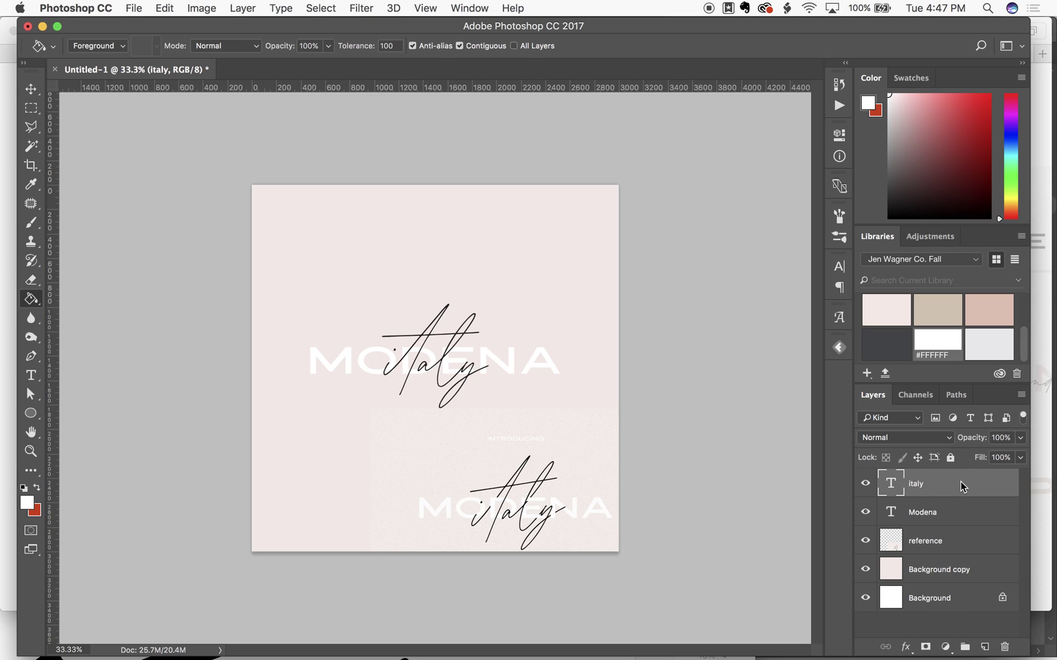
# Step: Zoom to 66.7% and frame the MODENA and italy lettering in the window
pyautogui.press('v')
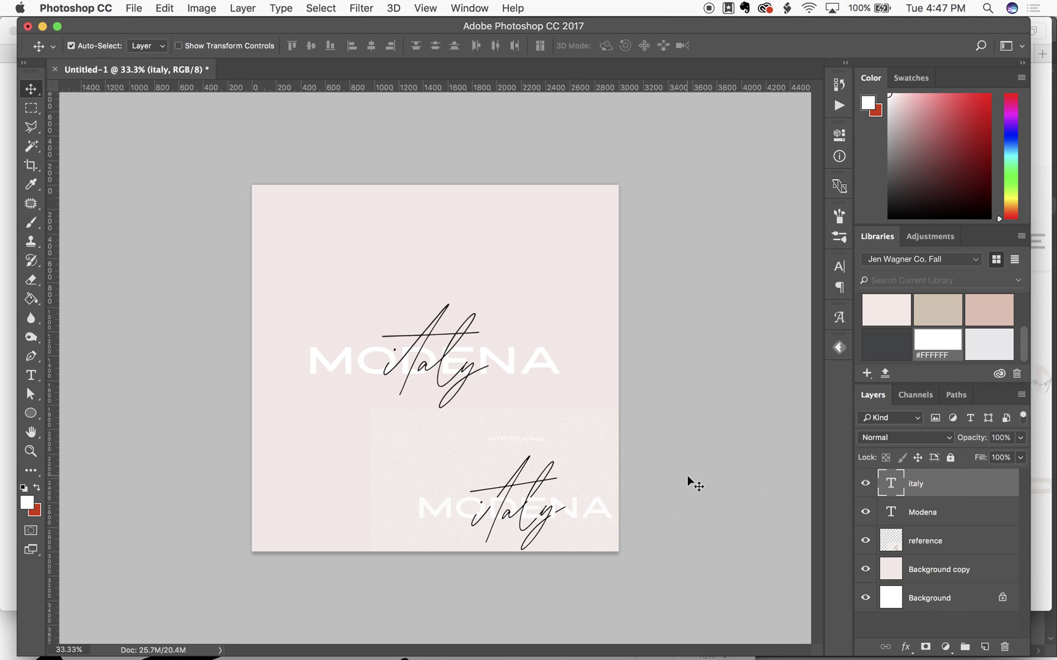
pyautogui.press('super+plus')
pyautogui.press('super+plus')
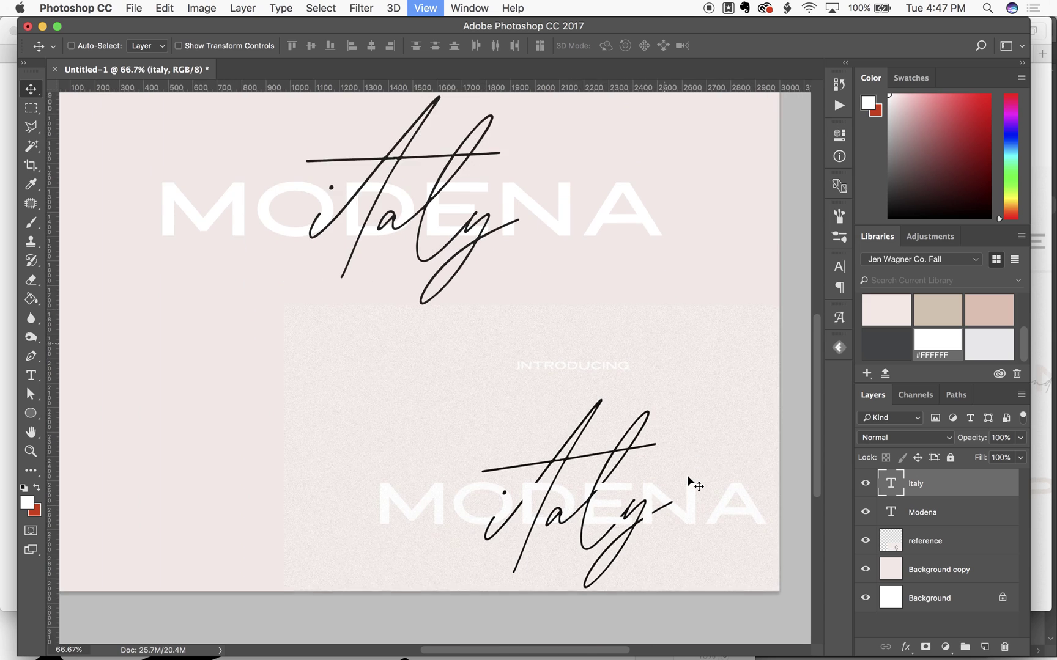
pyautogui.scroll(-3, 687, 476)
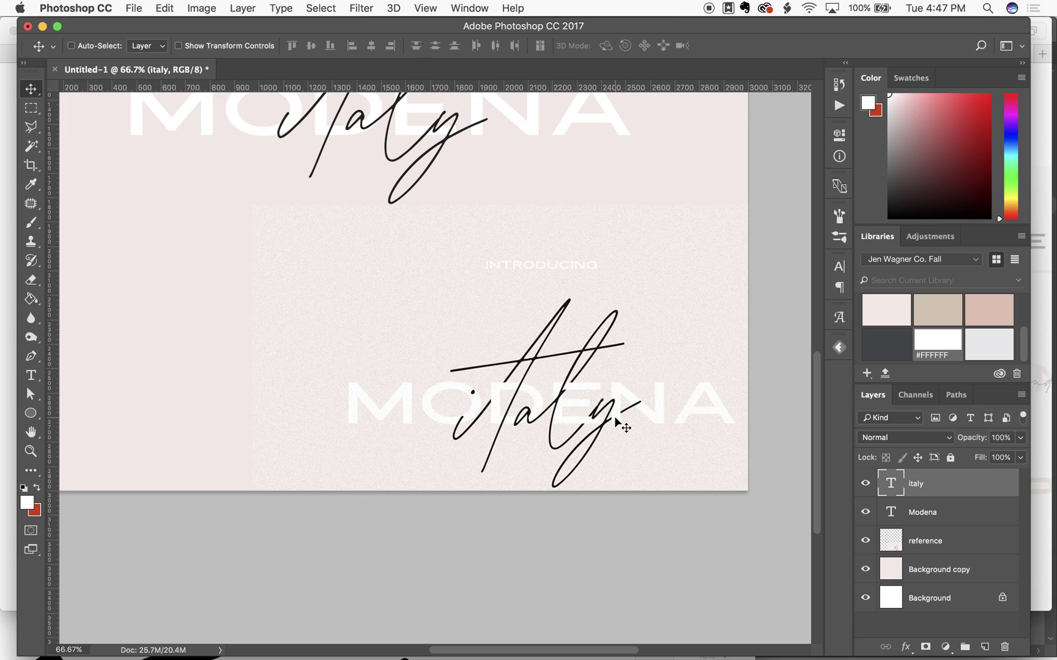
pyautogui.scroll(4, 568, 418)
pyautogui.hscroll(-2, 568, 418)
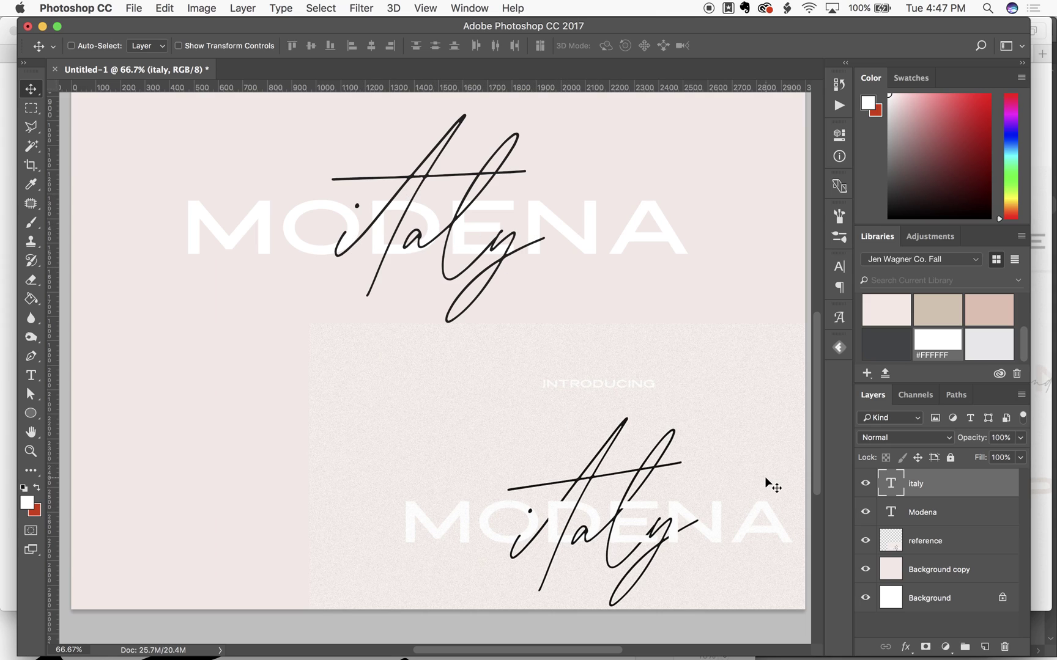
pyautogui.click(941, 512)
# Step: Add a layer mask to the italy text layer
pyautogui.click(943, 489)
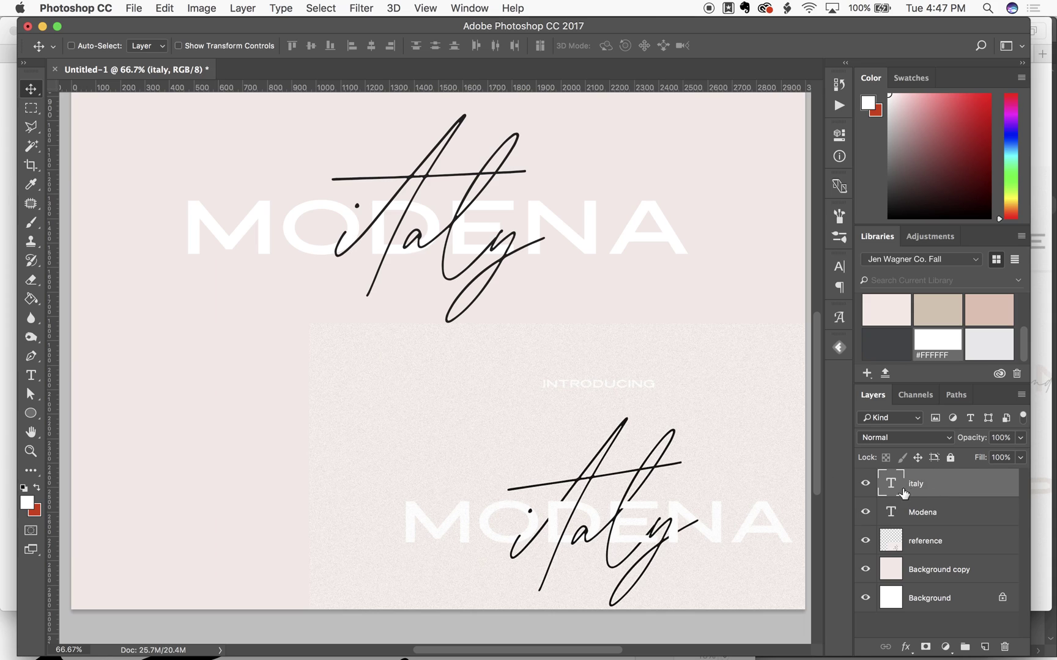
pyautogui.click(925, 647)
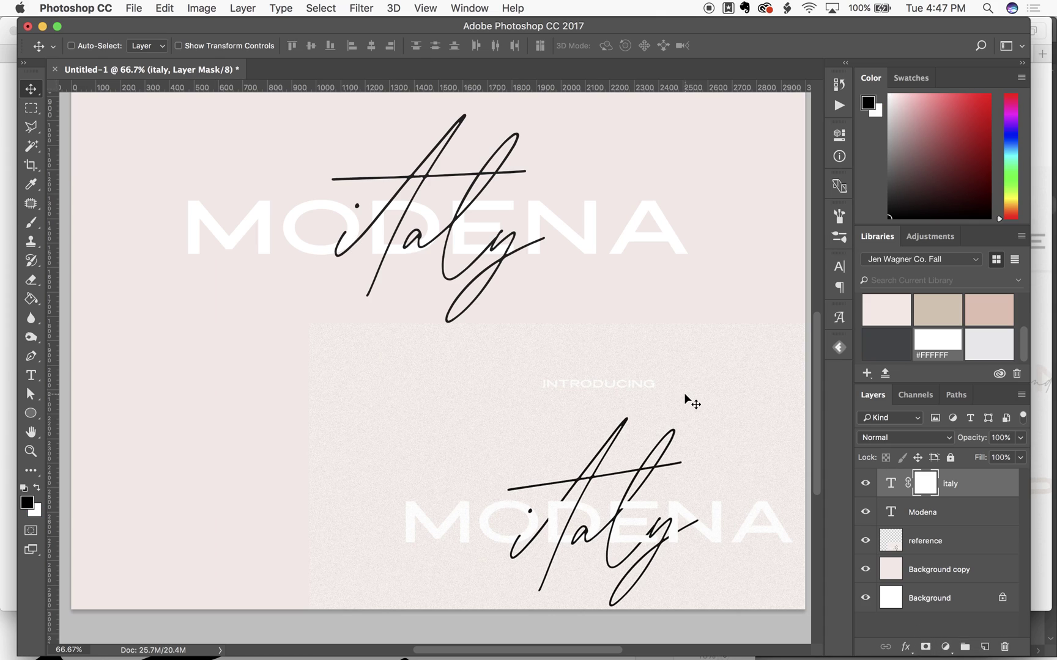
pyautogui.scroll(2, 684, 394)
pyautogui.hscroll(-1, 684, 394)
pyautogui.scroll(1, 684, 393)
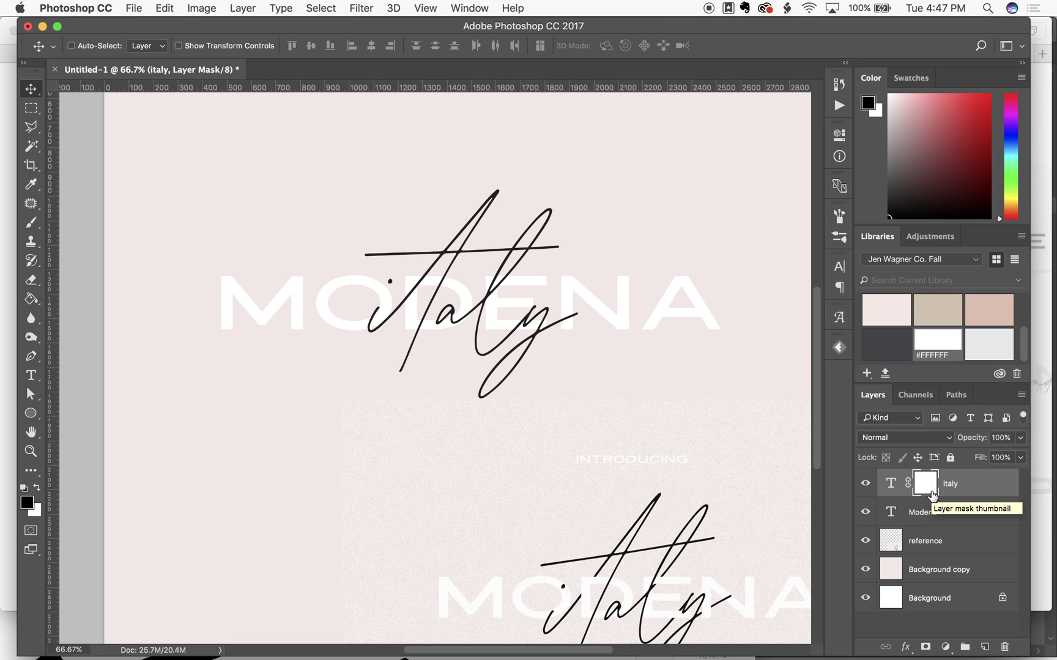
# Step: Brush black on the mask to hide the middle of italy across MODENA, undoing trial strokes
pyautogui.press('b')
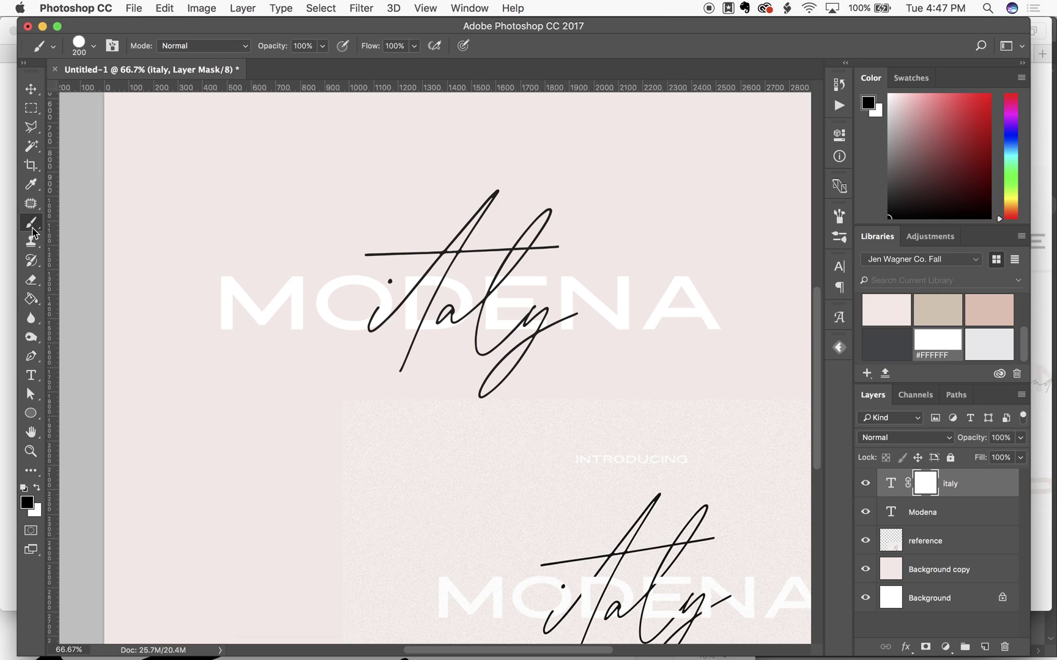
pyautogui.moveTo(419, 337); pyautogui.dragTo(455, 311)
pyautogui.press('super+z')
pyautogui.moveTo(600, 316); pyautogui.dragTo(229, 306)
pyautogui.press('super+z')
pyautogui.moveTo(590, 319); pyautogui.dragTo(317, 321)
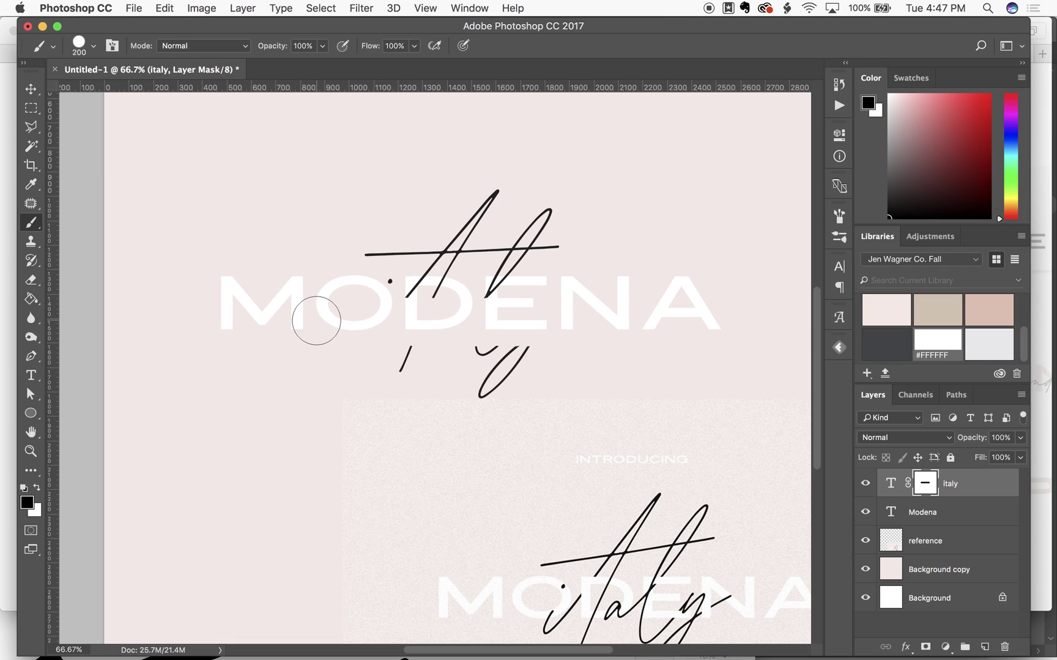
# Step: Switch to white and paint the hidden italy strokes back, including the y's tail
pyautogui.rightClick(919, 488)
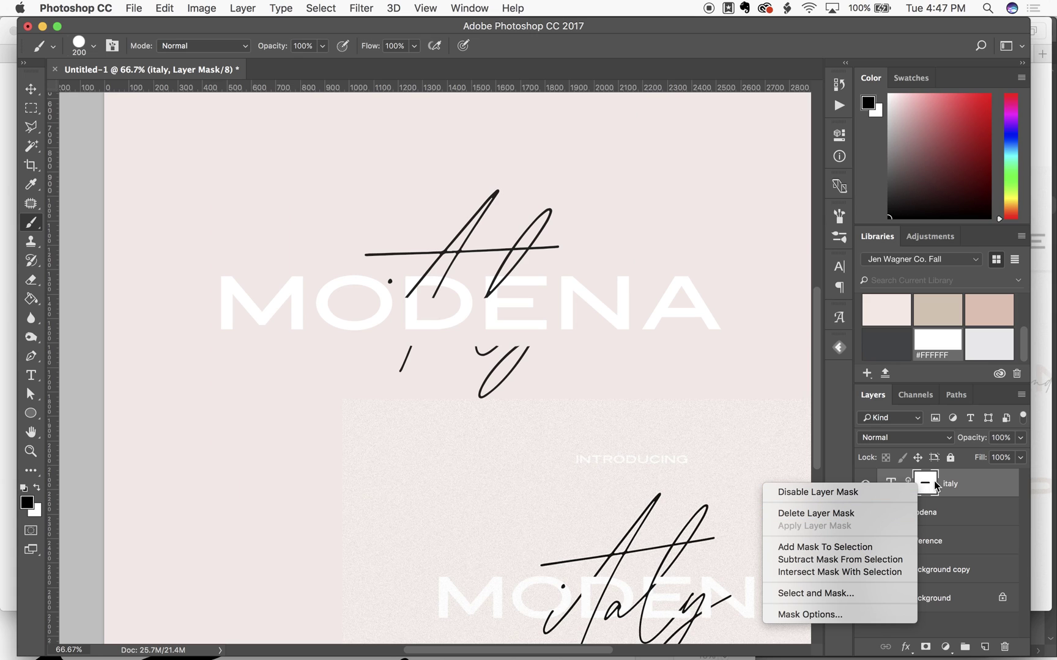
pyautogui.press('Escape')
pyautogui.press('x')
pyautogui.click(507, 335)
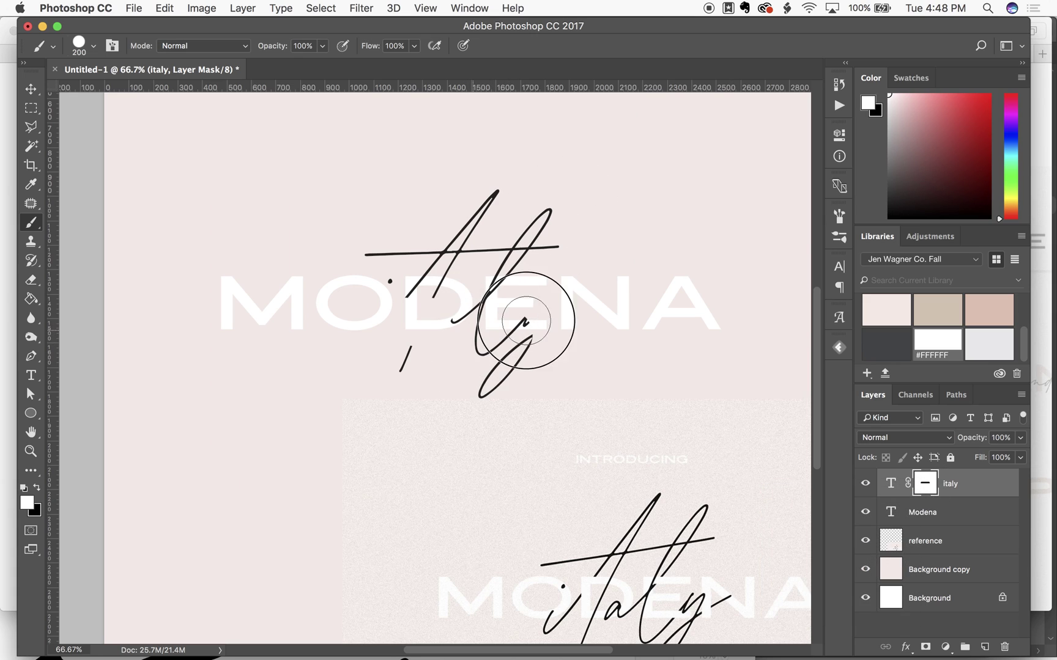
pyautogui.moveTo(525, 321)
pyautogui.mouseDown()
pyautogui.moveTo(583, 295)
pyautogui.moveTo(583, 354)
pyautogui.mouseUp()
# Step: Temporarily disable the italy layer mask to compare, then re-enable it
pyautogui.rightClick(928, 488)
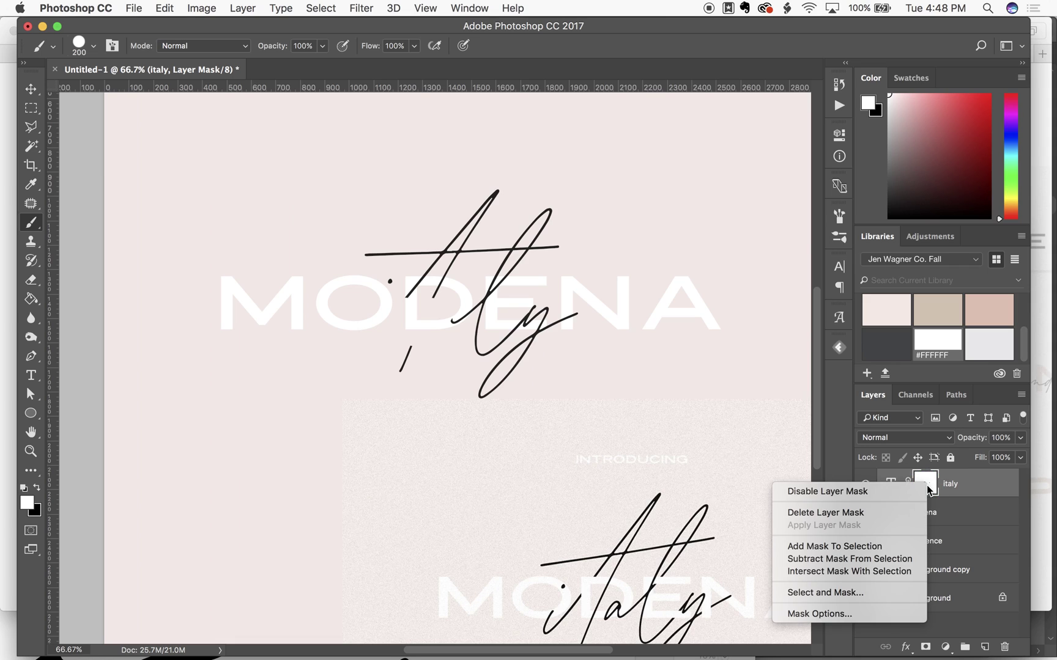
pyautogui.click(844, 492)
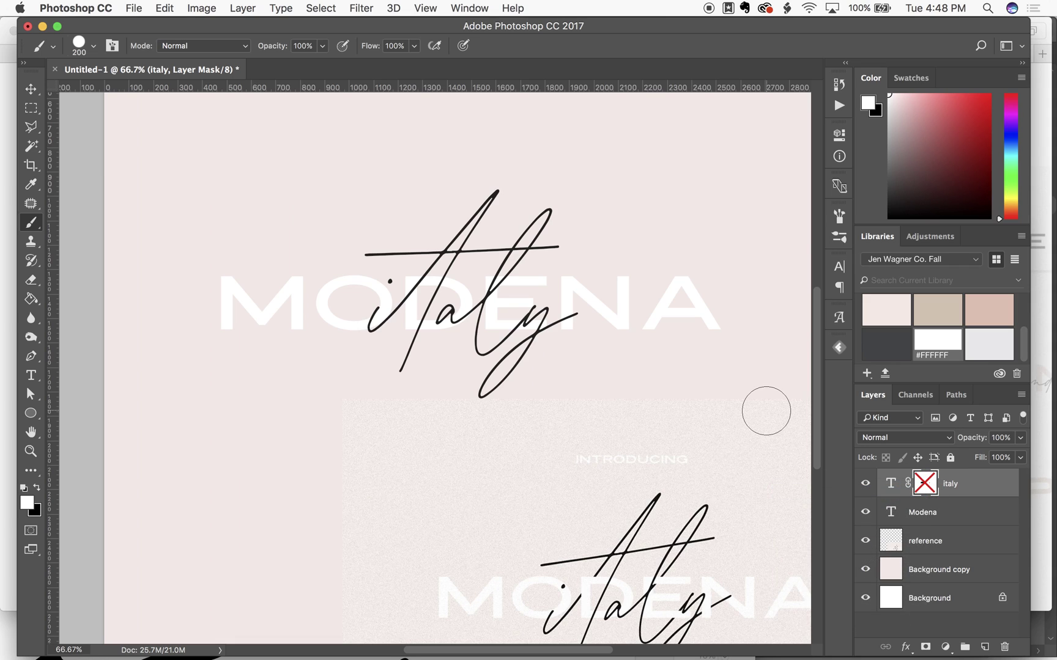
pyautogui.rightClick(923, 486)
pyautogui.click(895, 493)
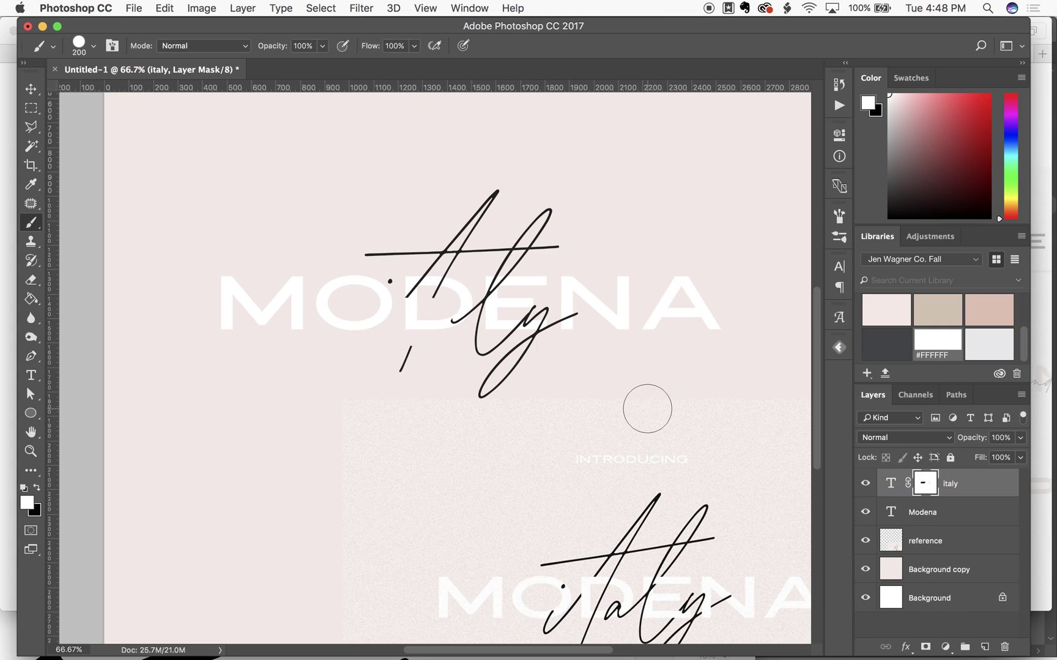
# Step: Hide part of the script with black again, then restore it fully with white
pyautogui.press('x')
pyautogui.moveTo(464, 324)
pyautogui.mouseDown()
pyautogui.moveTo(409, 321)
pyautogui.moveTo(464, 307)
pyautogui.mouseUp()
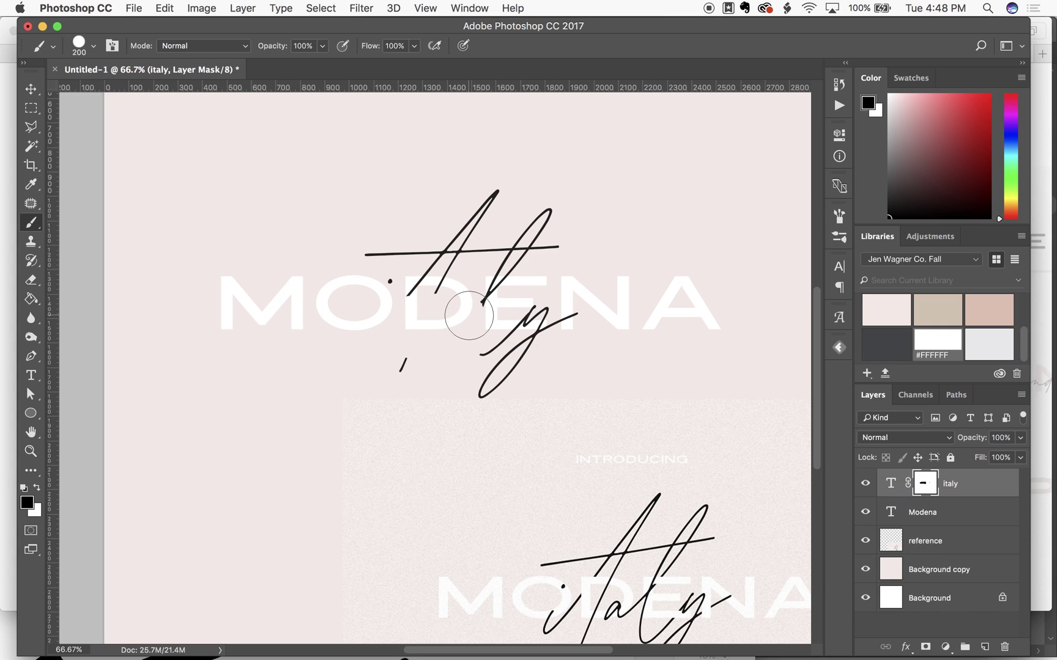
pyautogui.press('x')
pyautogui.moveTo(538, 308); pyautogui.dragTo(307, 323)
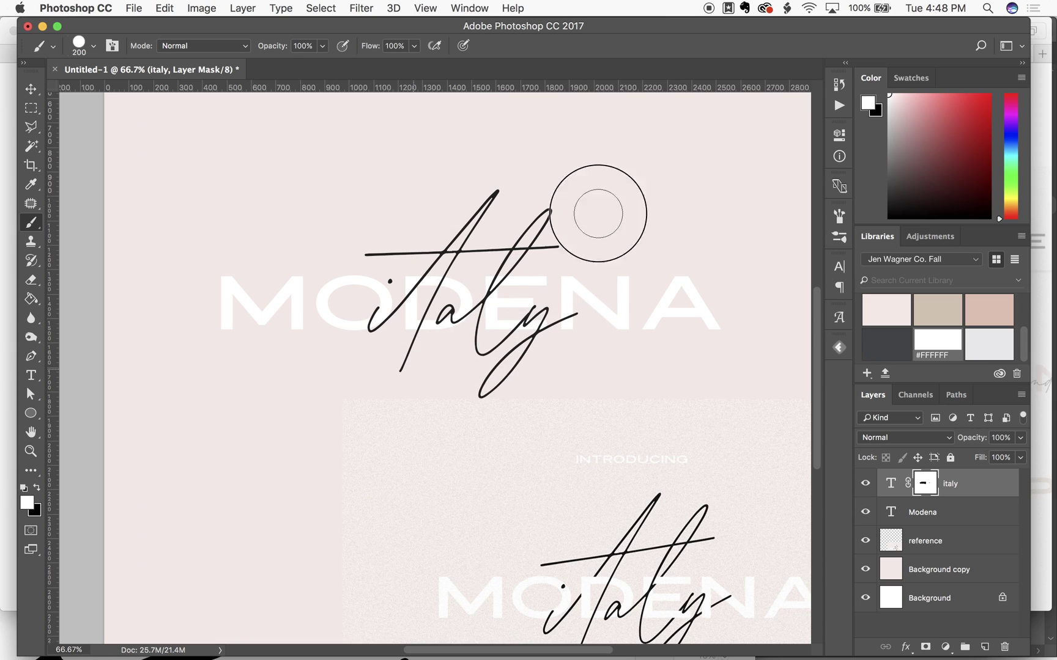
# Step: Paint out the last mask mark and Cmd-click the Modena thumbnail to select its letters
pyautogui.click(464, 372)
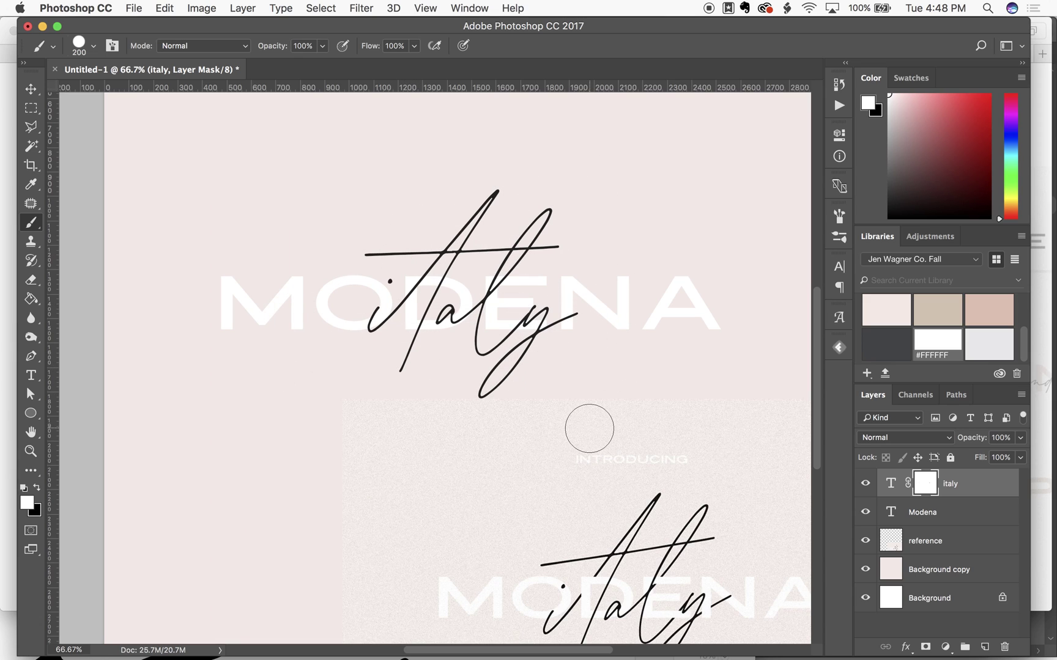
pyautogui.keyDown('super'); pyautogui.click(891, 513); pyautogui.keyUp('super')
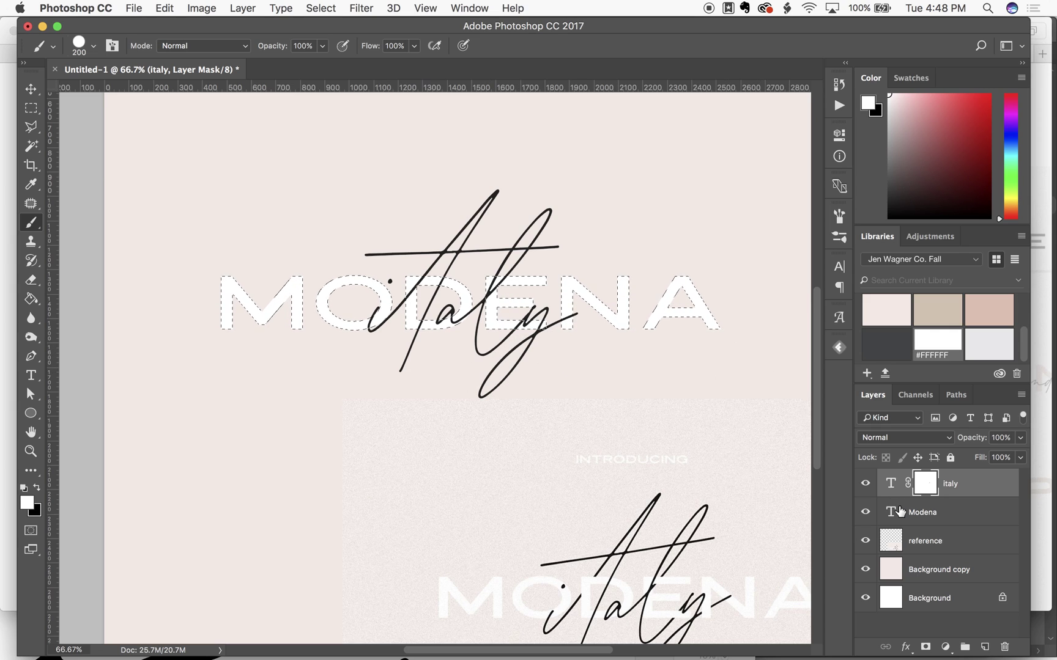
pyautogui.scroll(2, 709, 394)
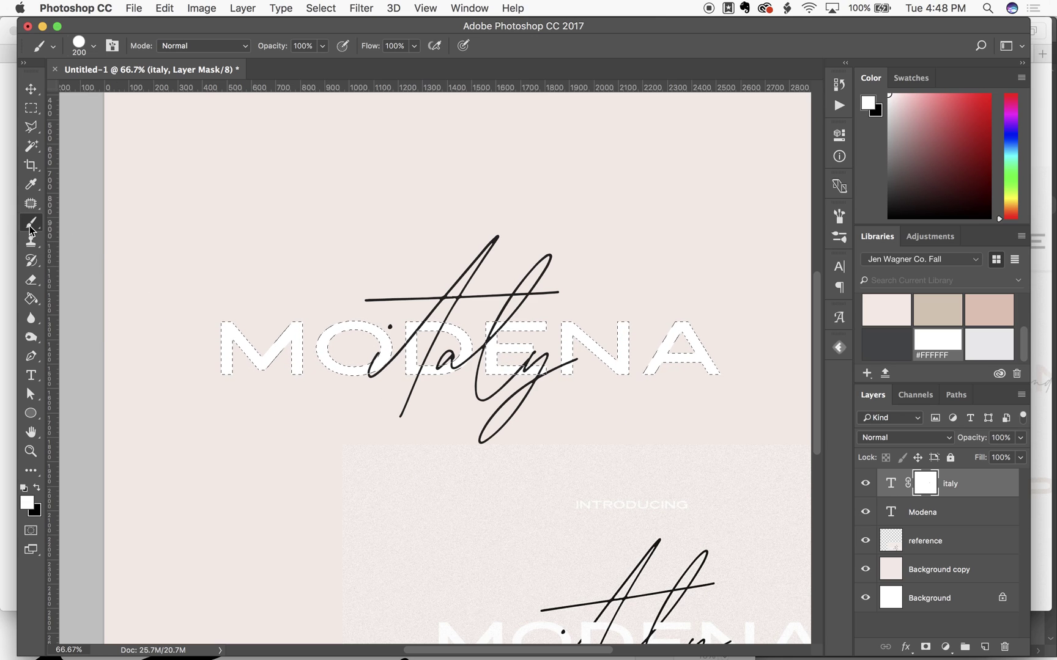
# Step: With black and a size-100 brush, mask the italy stroke where it crosses the E
pyautogui.click(38, 488)
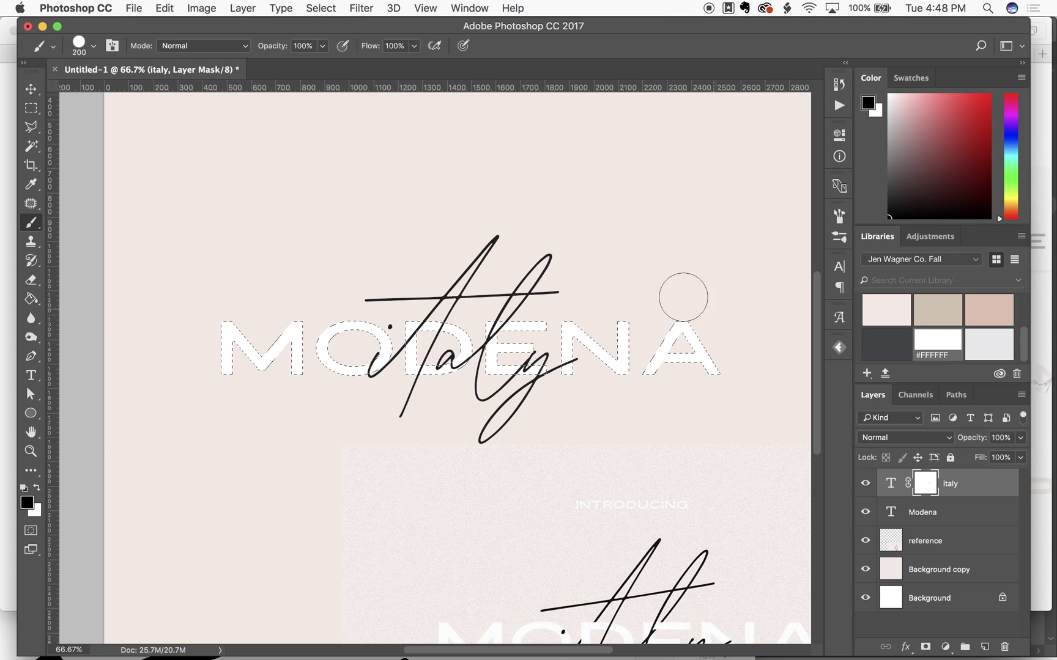
pyautogui.scroll(-5, 367, 364)
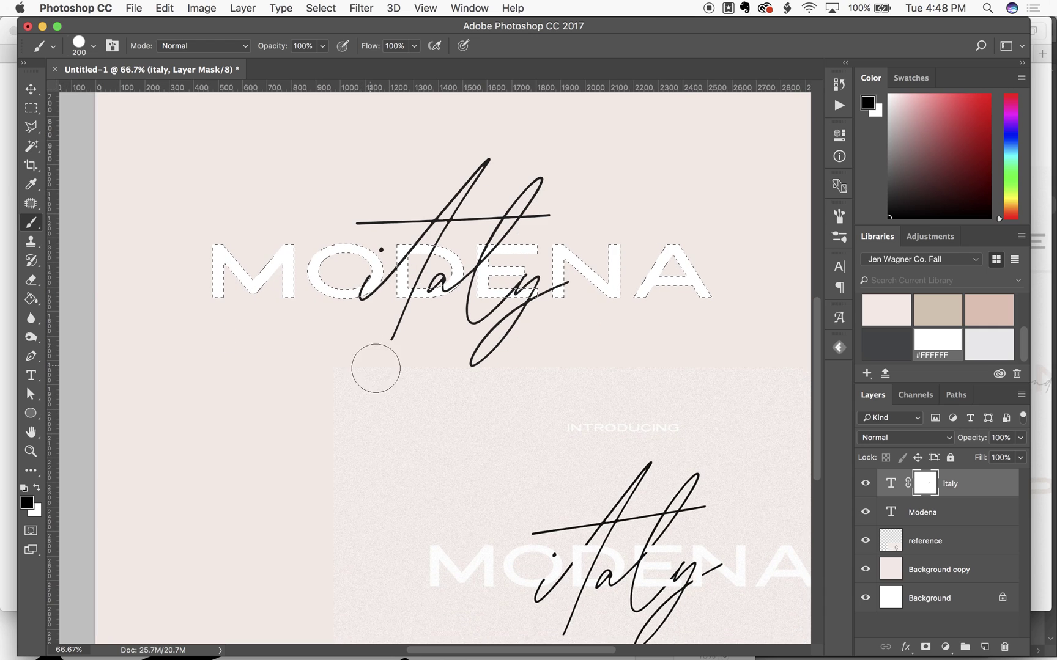
pyautogui.press('[')
pyautogui.press('[')
pyautogui.press('[')
pyautogui.press('[')
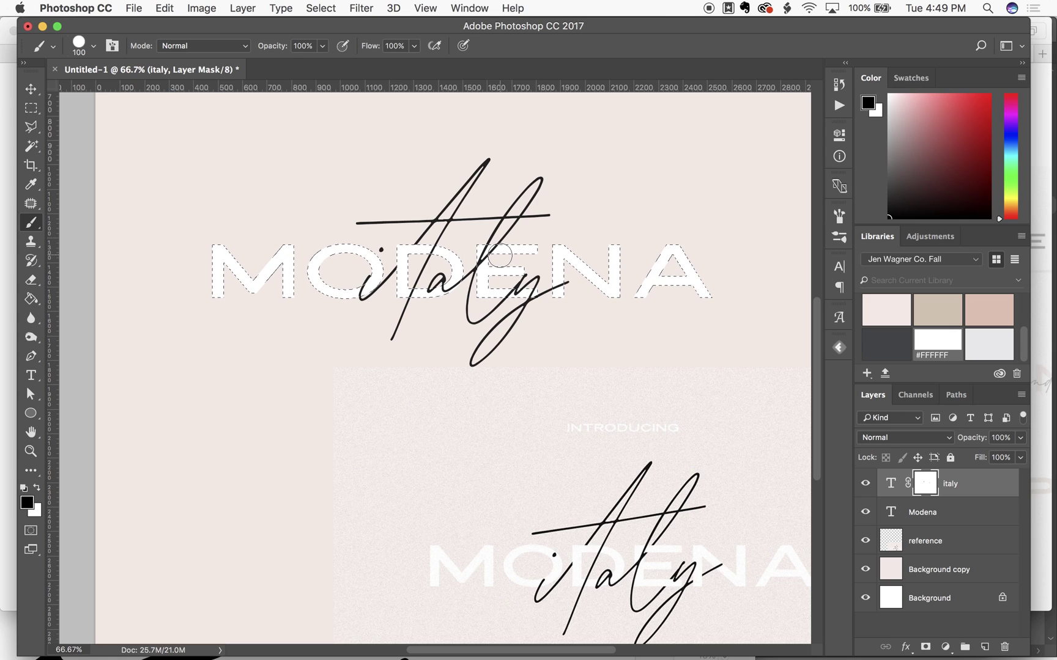
pyautogui.moveTo(507, 254); pyautogui.dragTo(501, 254)
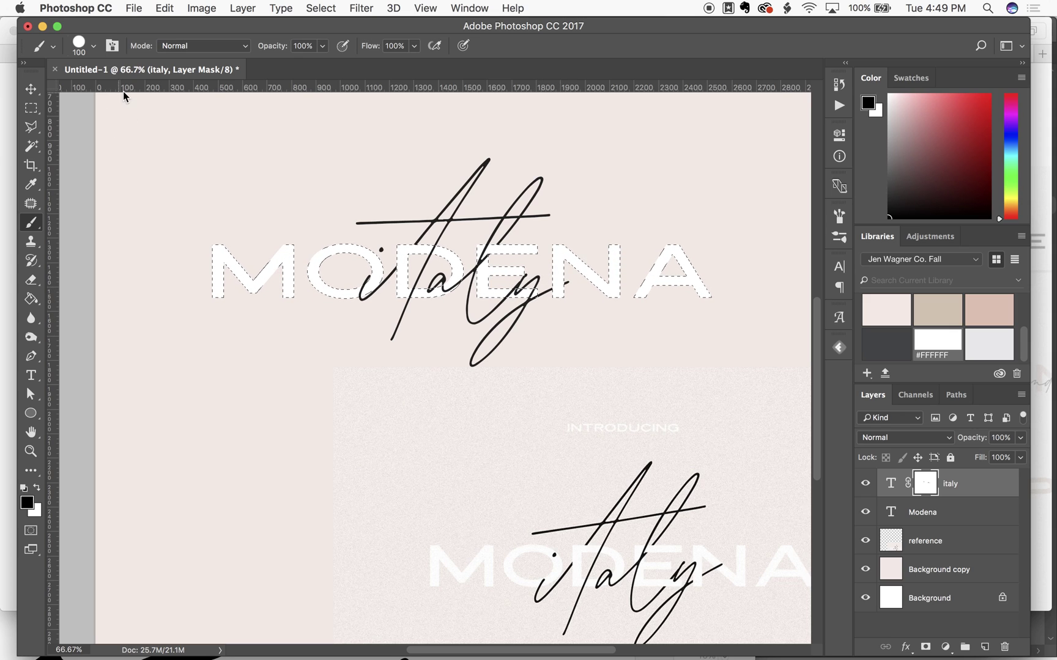
# Step: Deselect the MODENA selection via Select > Deselect and zoom in on the italy script
pyautogui.click(200, 7)
pyautogui.moveTo(311, 8)
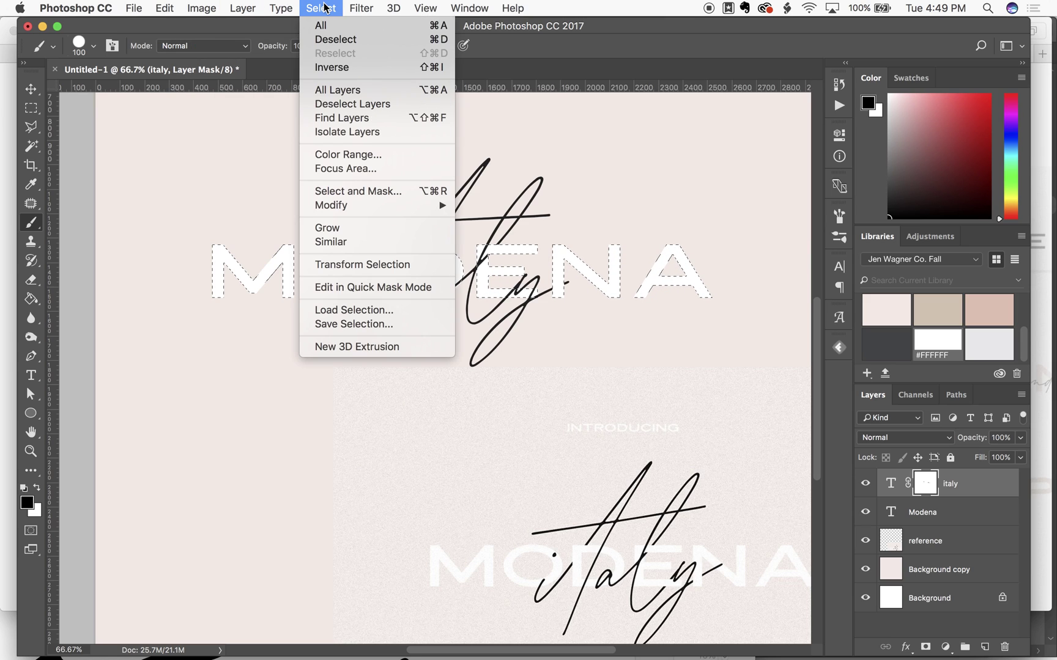
pyautogui.click(330, 40)
pyautogui.scroll(2, 543, 369)
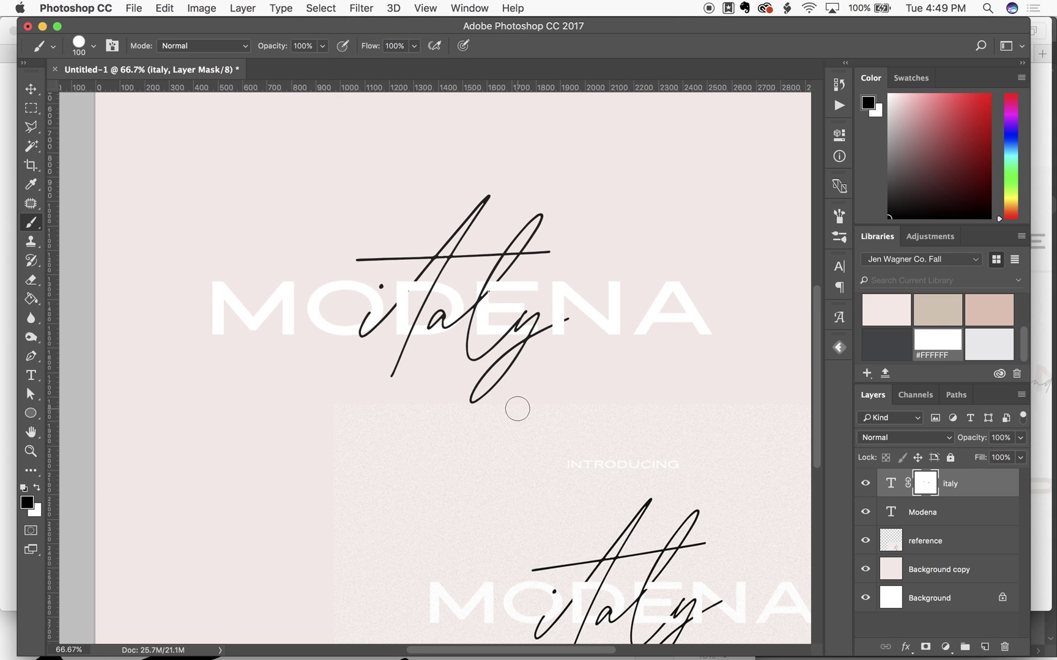
pyautogui.scroll(5, 517, 409)
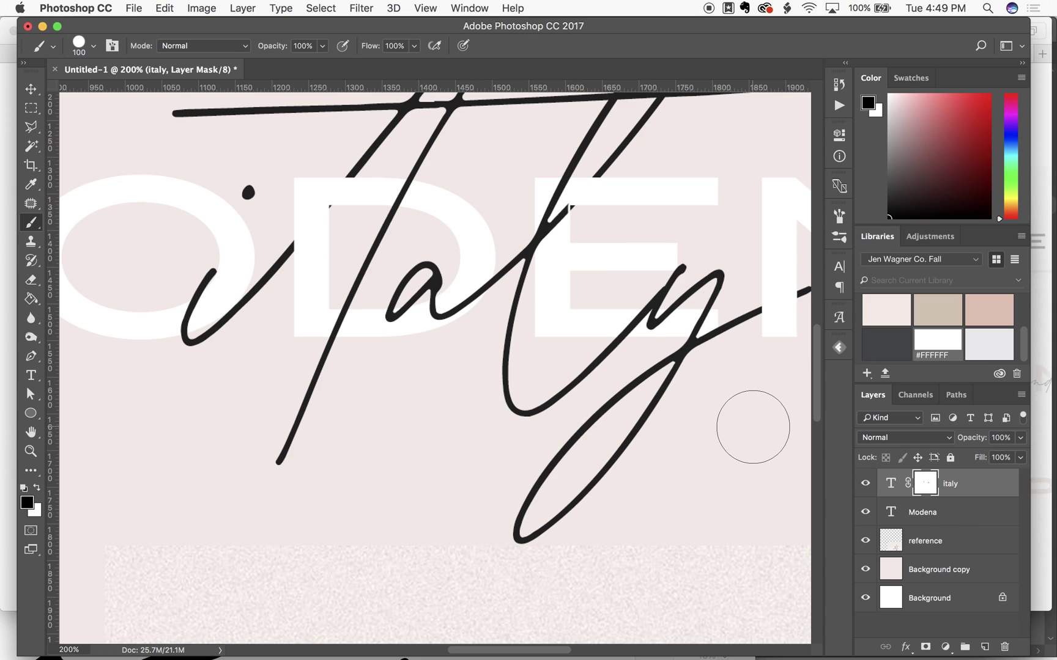
# Step: Unlink the italy mask and nudge the italy text right with arrow keys, leaving the mask in place
pyautogui.click(908, 486)
pyautogui.click(892, 484)
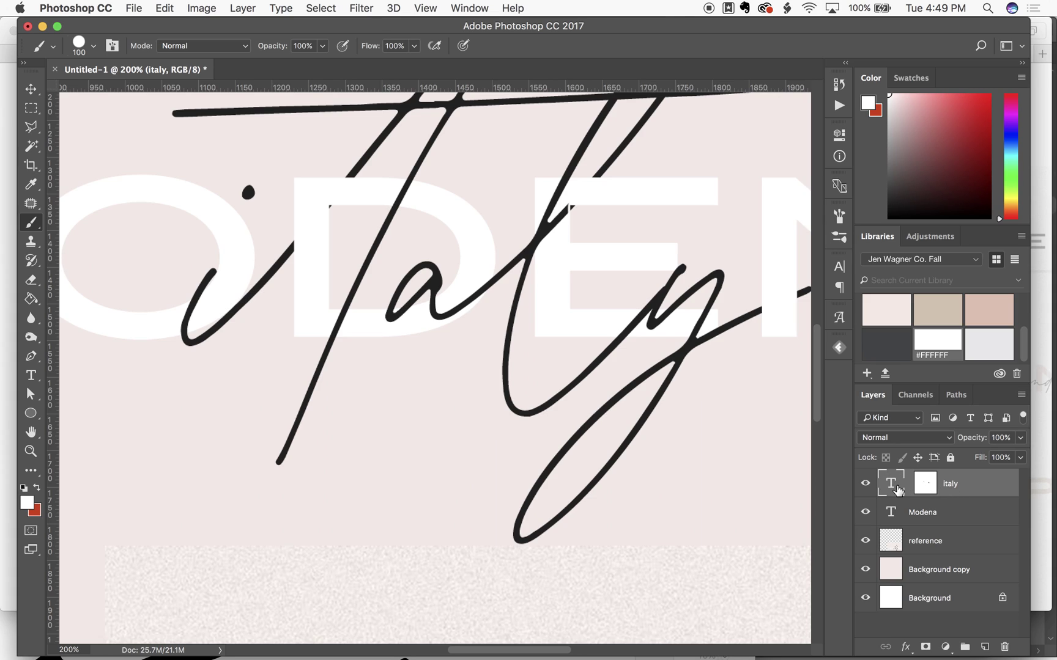
pyautogui.press('v')
pyautogui.press('Right')
pyautogui.press('Right')
pyautogui.press('Right')
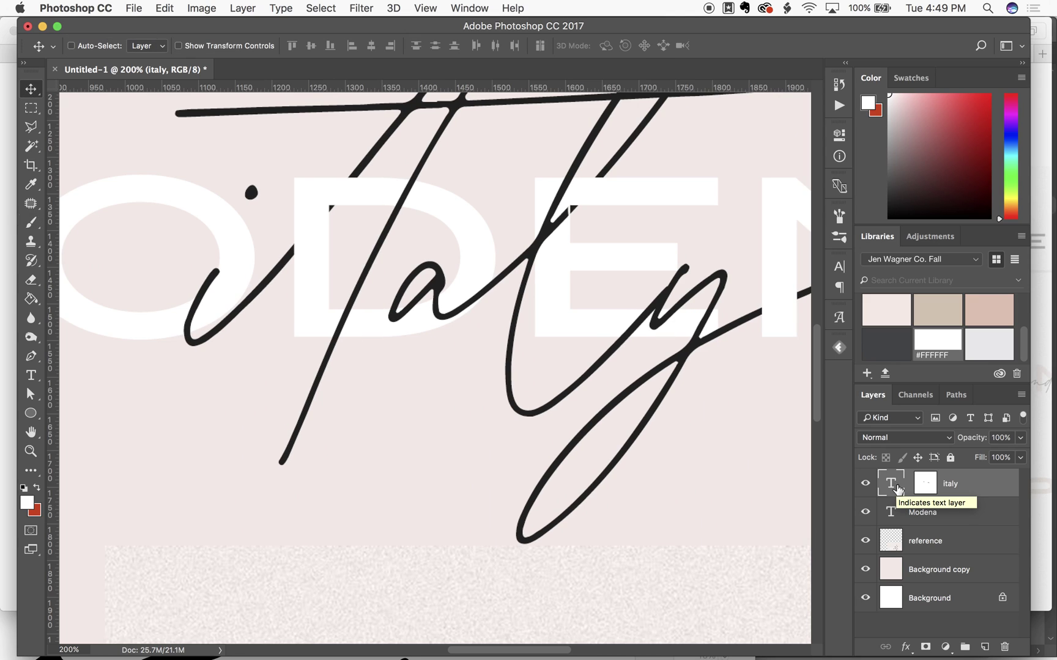
pyautogui.press('Right')
pyautogui.press('Right')
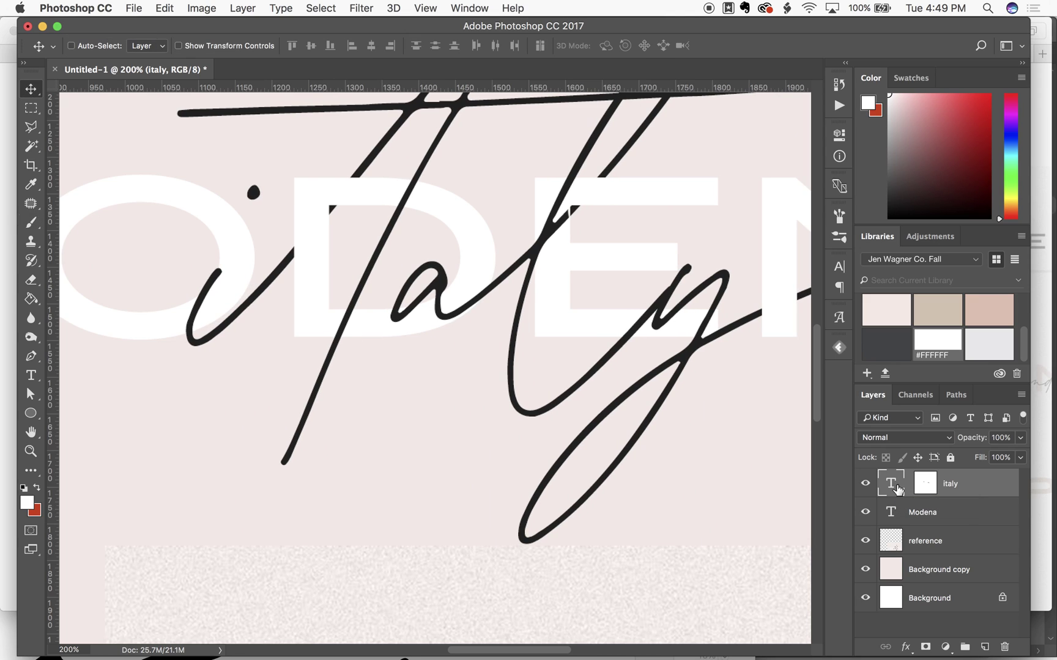
pyautogui.hscroll(2, 720, 361)
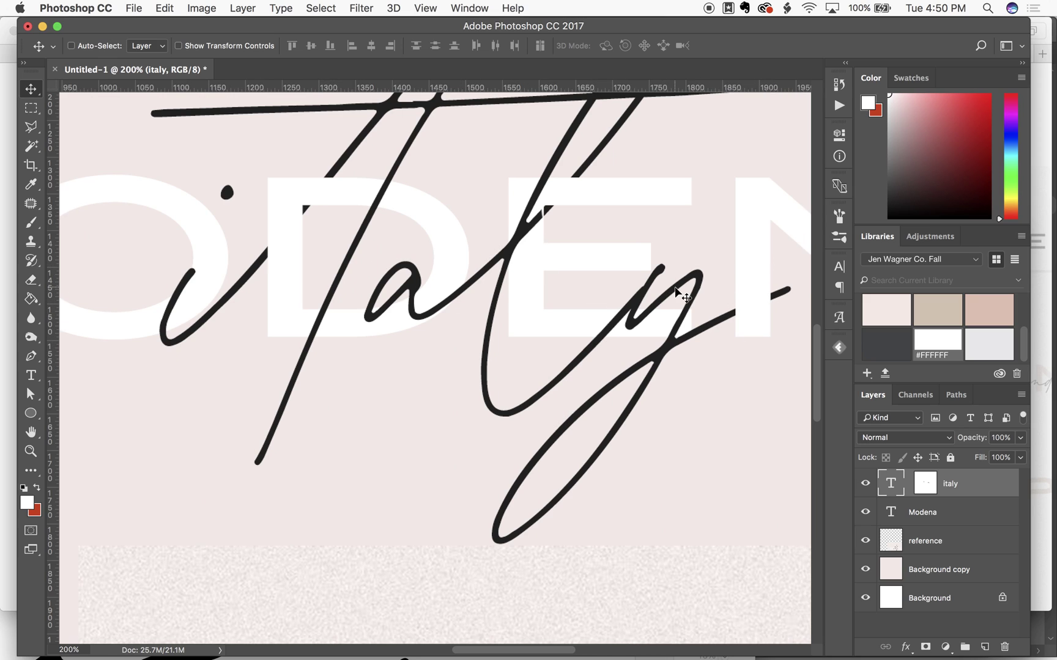
# Step: At 300% zoom with a size-40 brush, refine the italy mask at the E's top-left corner
pyautogui.click(925, 487)
pyautogui.press('b')
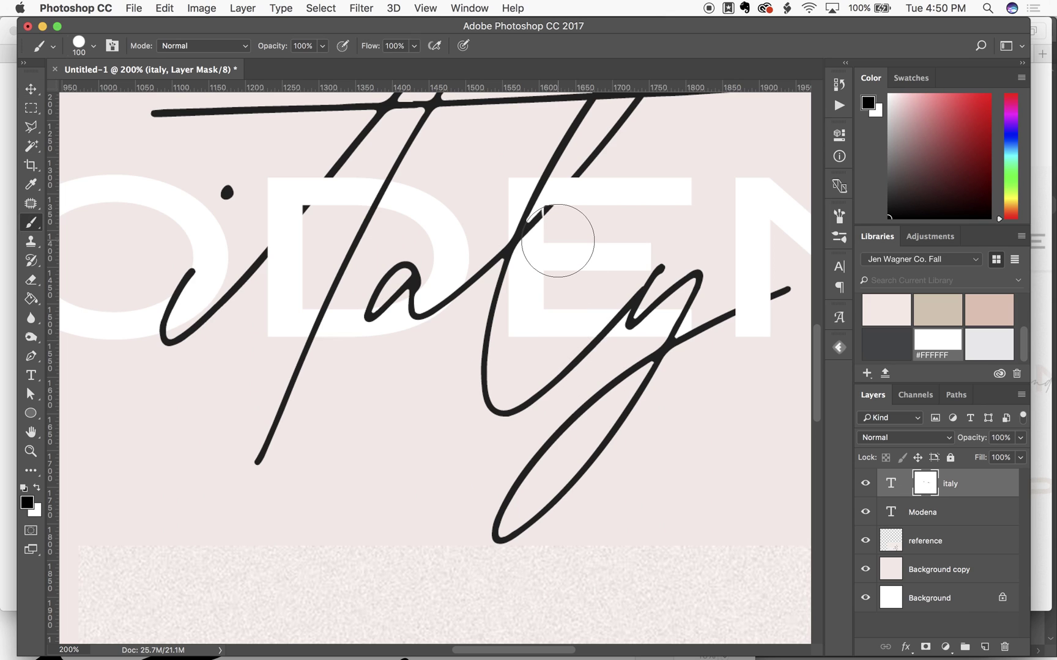
pyautogui.press('super+equal')
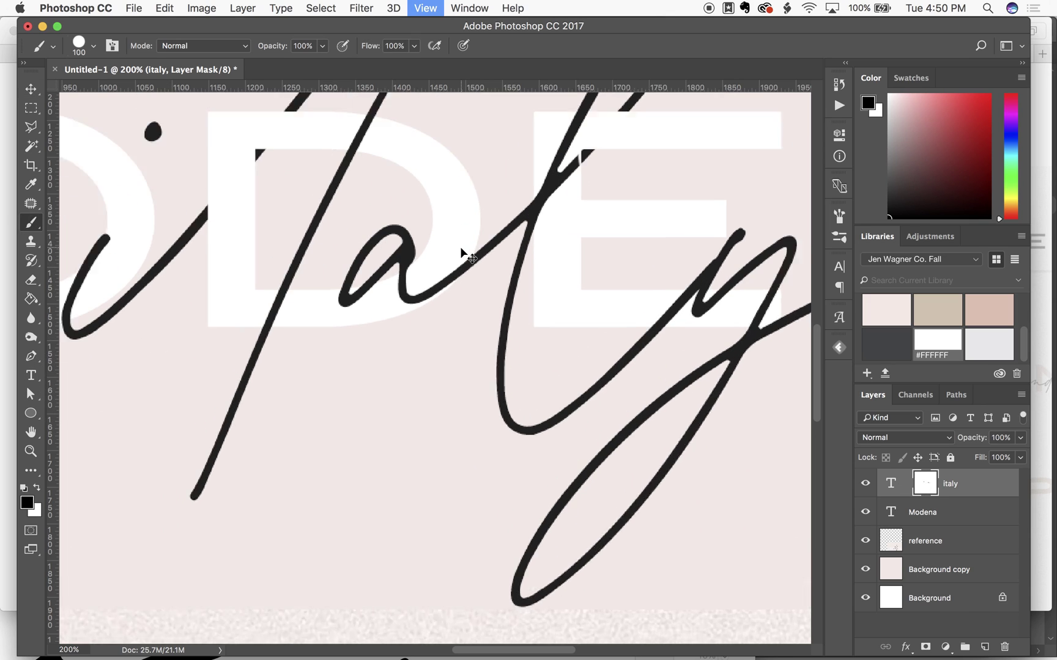
pyautogui.click(37, 489)
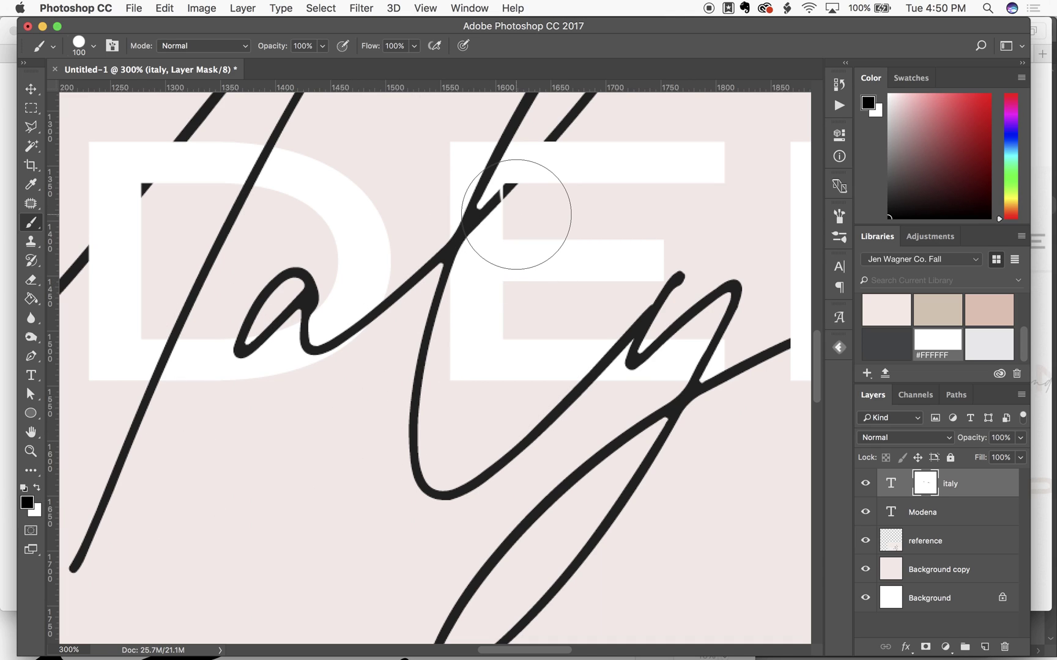
pyautogui.press('x')
pyautogui.press('[')
pyautogui.press('[')
pyautogui.press('[')
pyautogui.press('[')
pyautogui.press('[')
pyautogui.press('[')
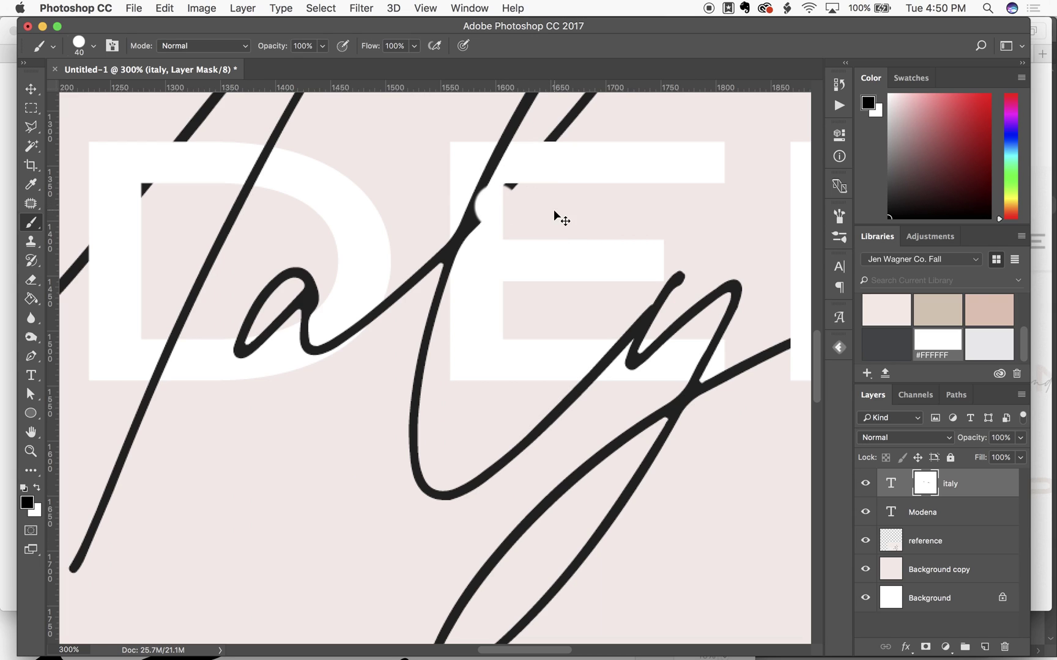
pyautogui.press('super+z')
pyautogui.press('x')
pyautogui.press('super+z')
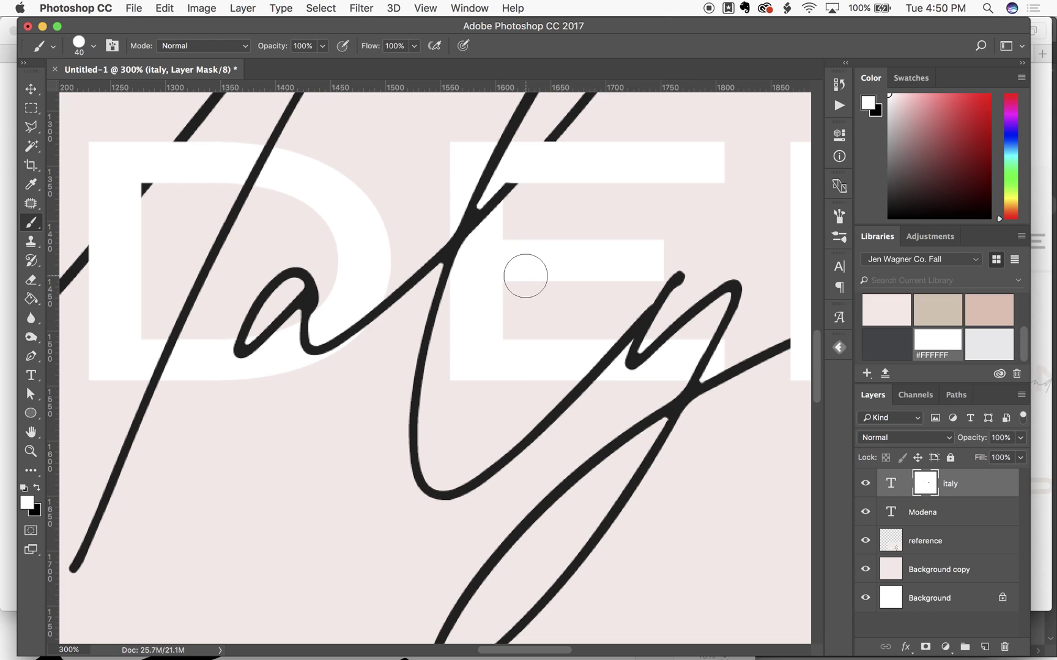
pyautogui.press('super+z')
# Step: Fit the whole canvas on screen and switch to the Move tool
pyautogui.press('super+0')
pyautogui.press('v')
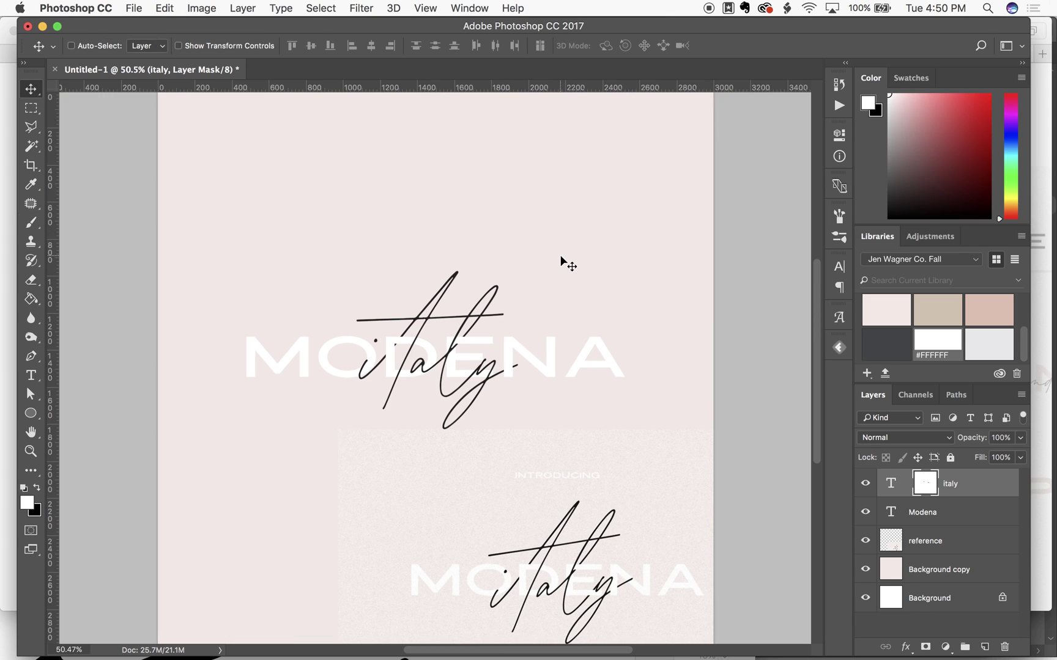